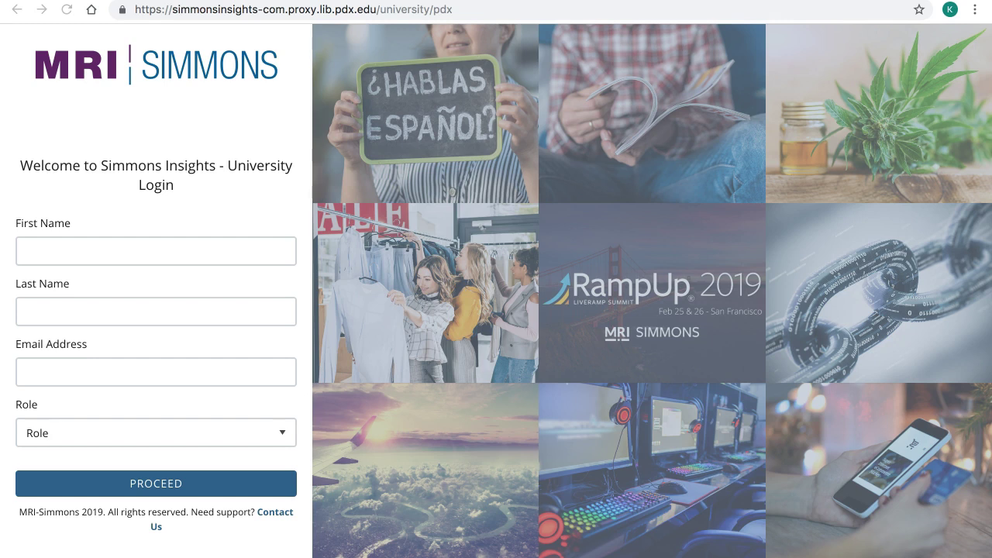
- Log in through the university page with first name, last name, e-mail address and the Student role
left_click(65, 247)
type("hello")
key("Tab")
type("world")
key("Tab")
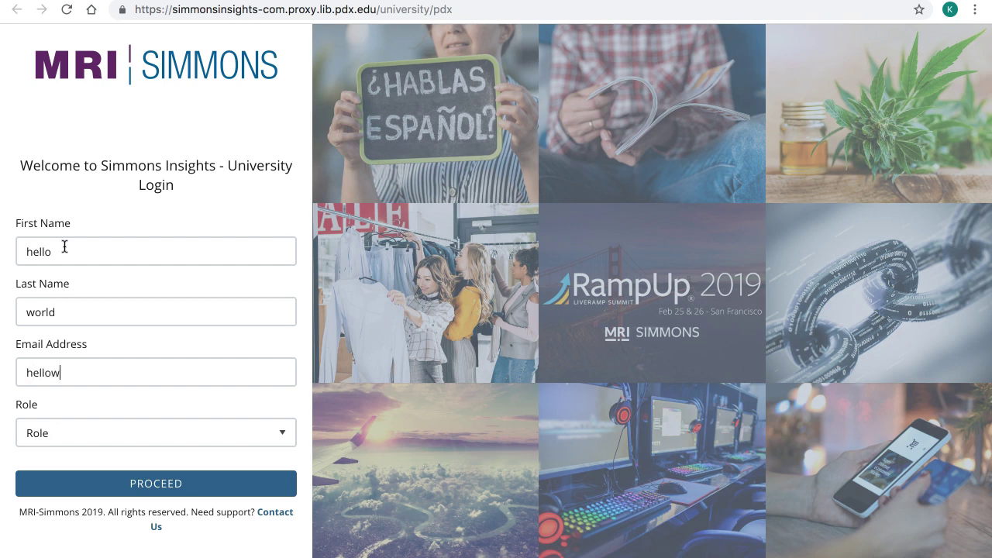
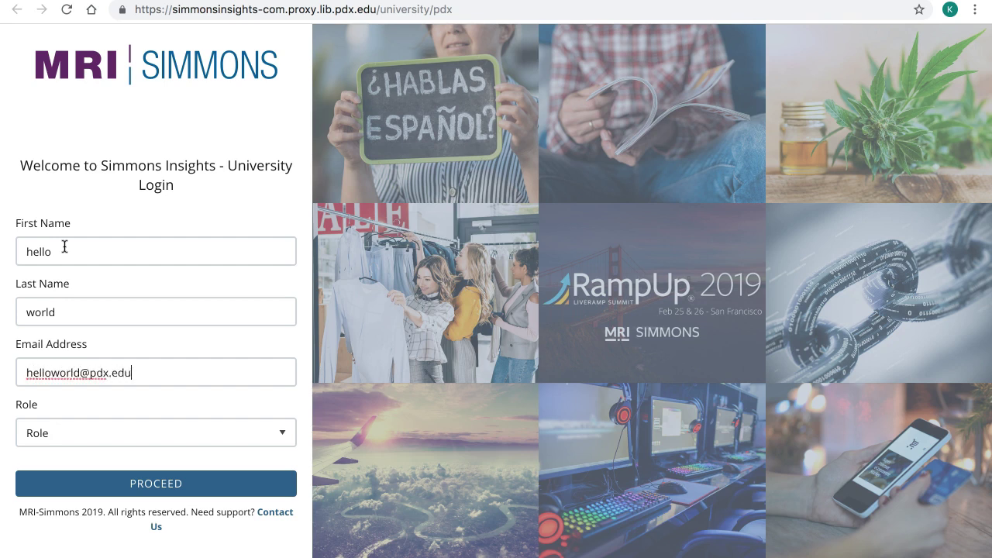
left_click(67, 433)
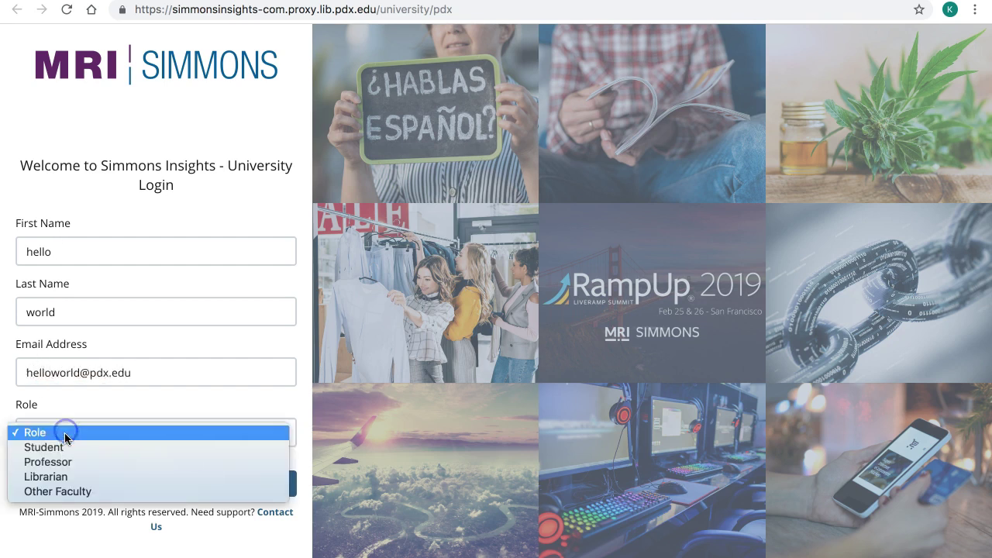
left_click(69, 448)
left_click(85, 482)
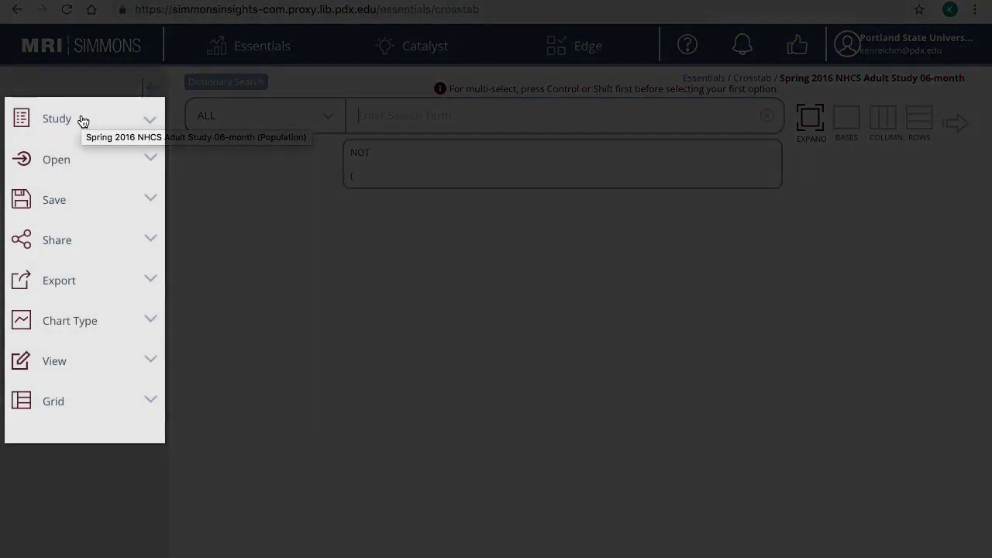
- Change the working study from the NHCS Adult Study to Spring 2016 Simmons Connect
left_click(81, 119)
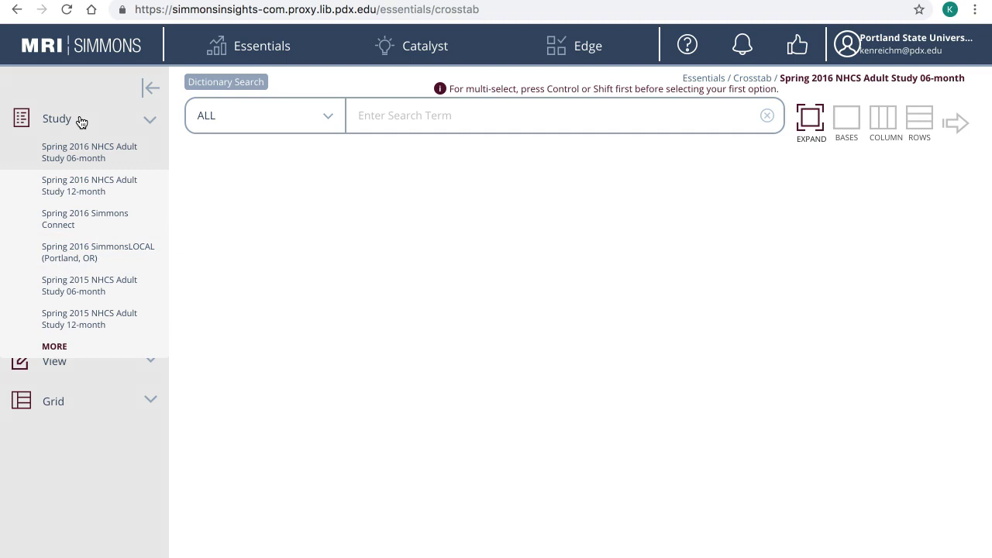
left_click(101, 222)
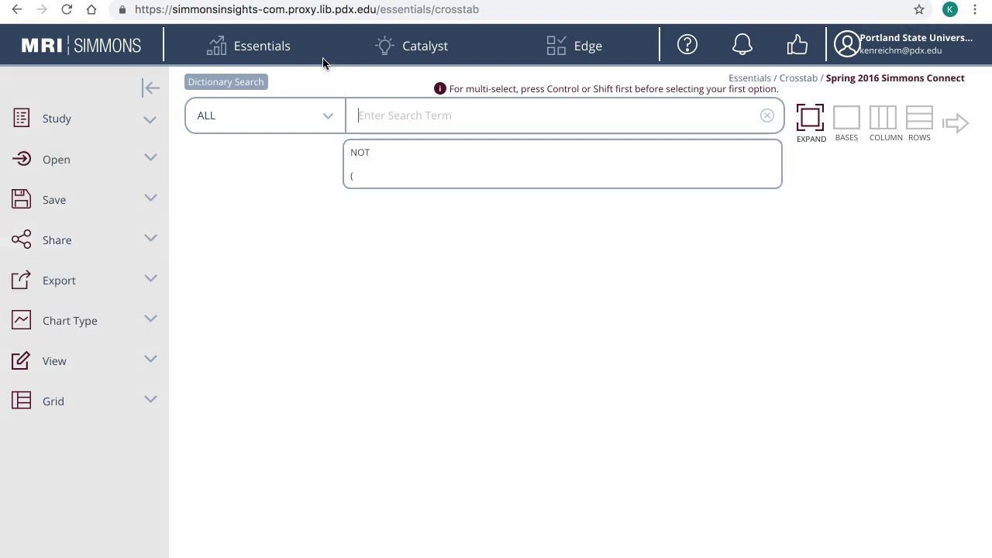
- Go to Essentials Quick Reports, check the ALL search category, and focus the variable search field
mouse_move(275, 54)
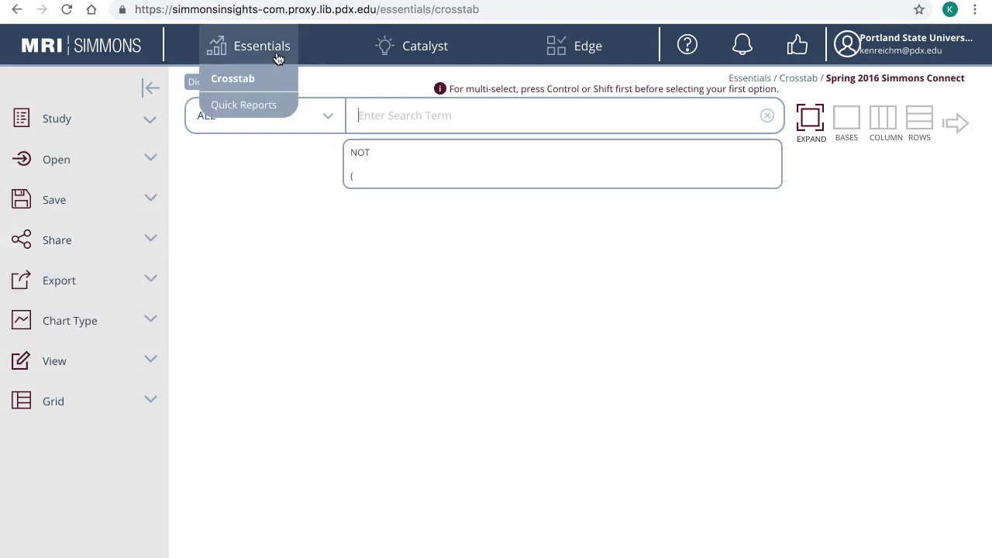
left_click(277, 105)
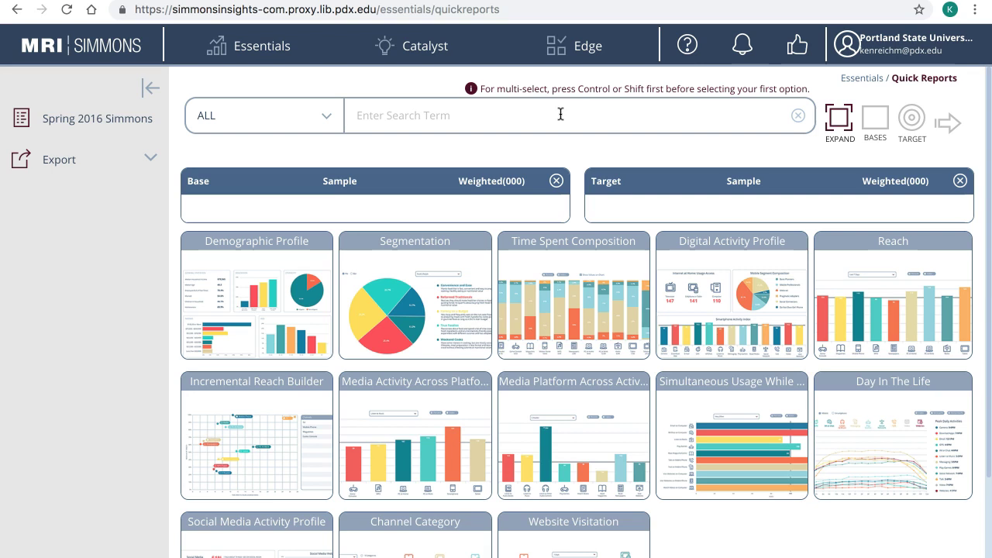
left_click(317, 116)
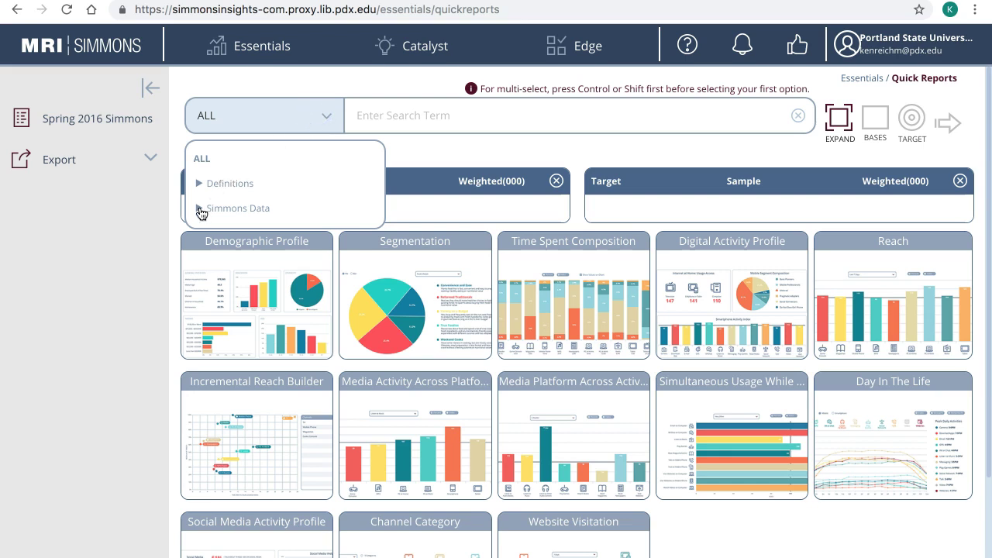
left_click(458, 114)
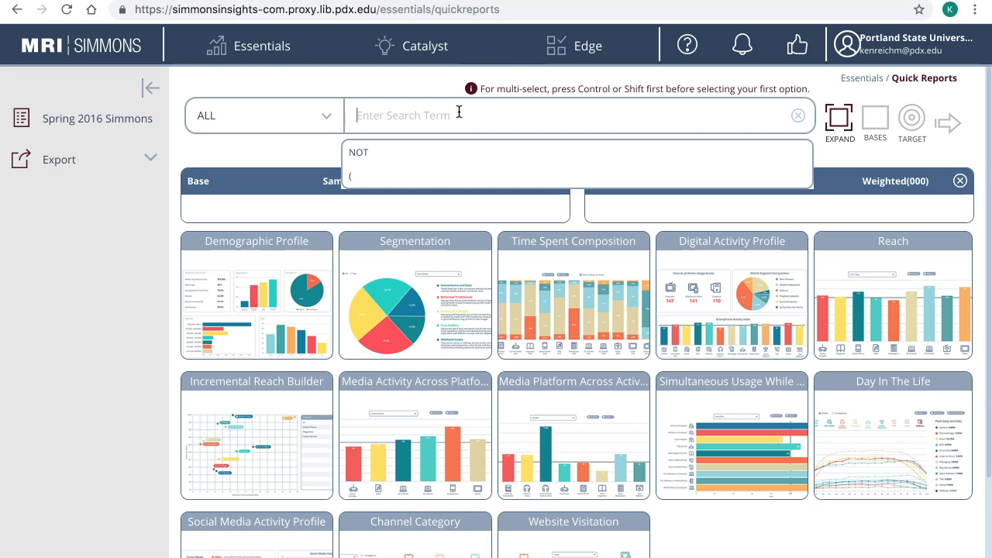
- Search 'hiking' and add BACKPACKING/HIKING (SPORTS-PLAYED/PARTIC-EVERY CHANCE I GET) as the term
left_click(368, 129)
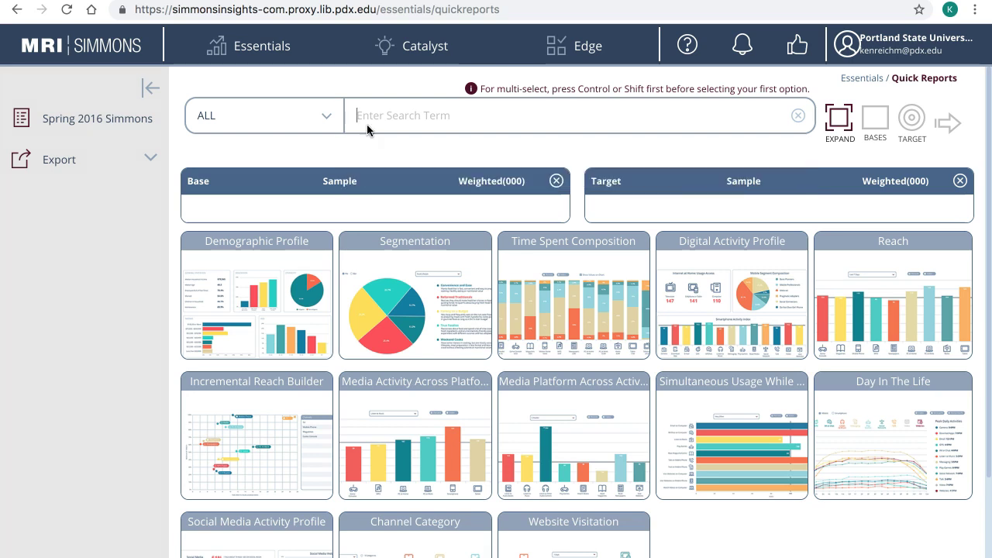
type("hiking")
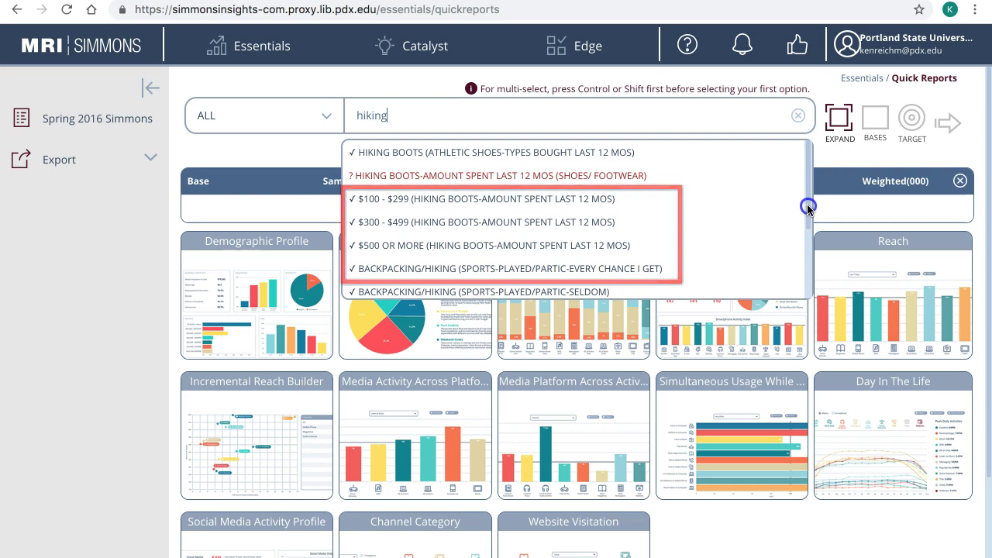
left_click_drag(807, 207, 800, 318)
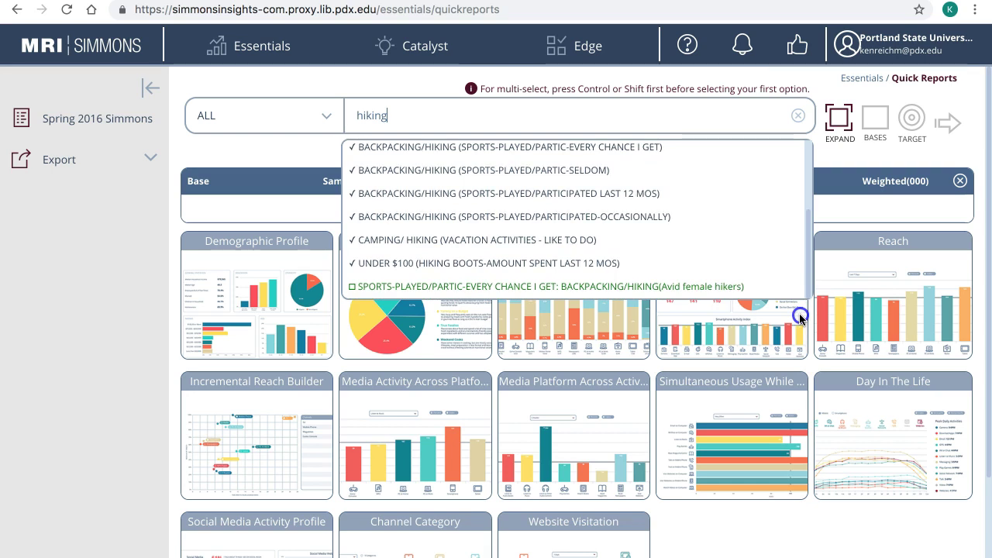
left_click(640, 147)
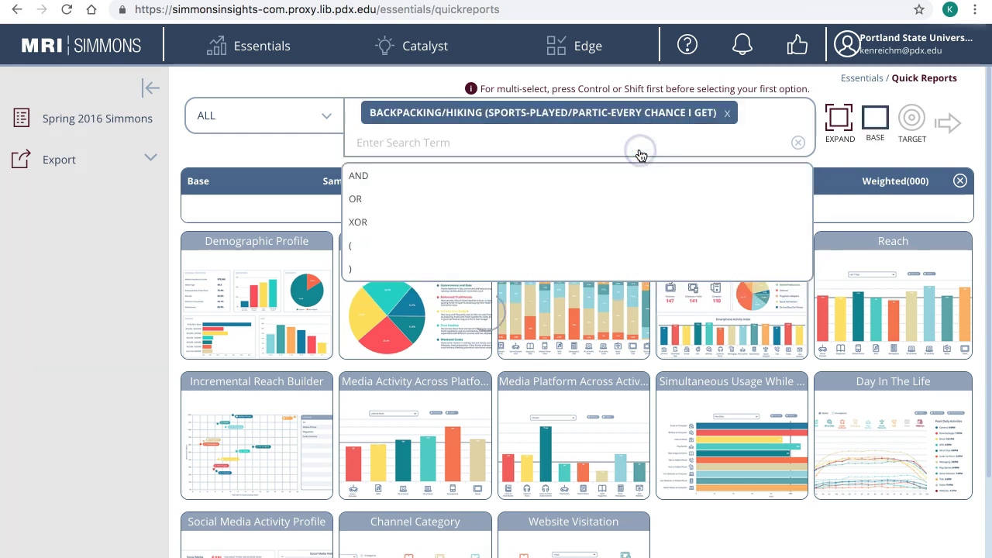
left_click(894, 159)
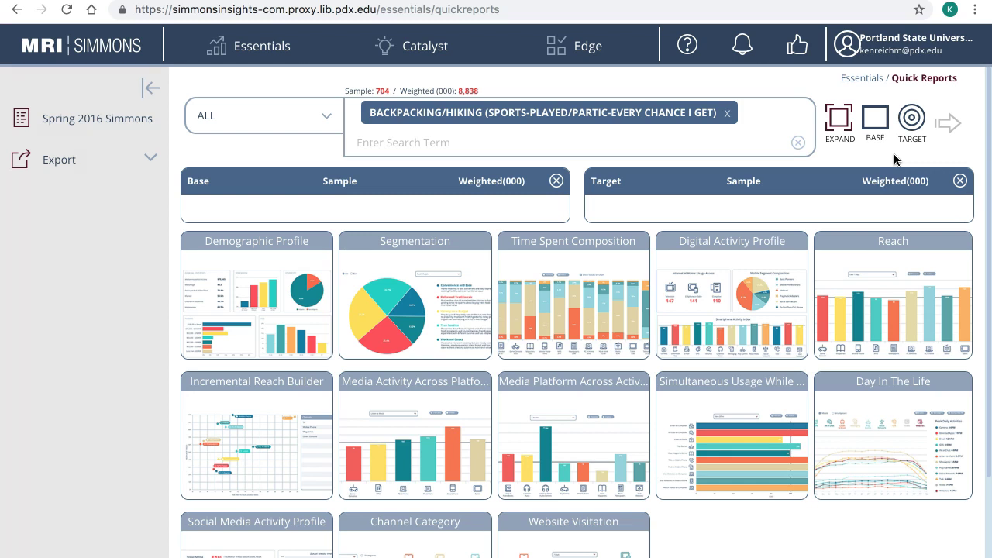
- Set the hiking term as target and run the Demographic Profile report (median age 36, income $88,372)
left_click(911, 118)
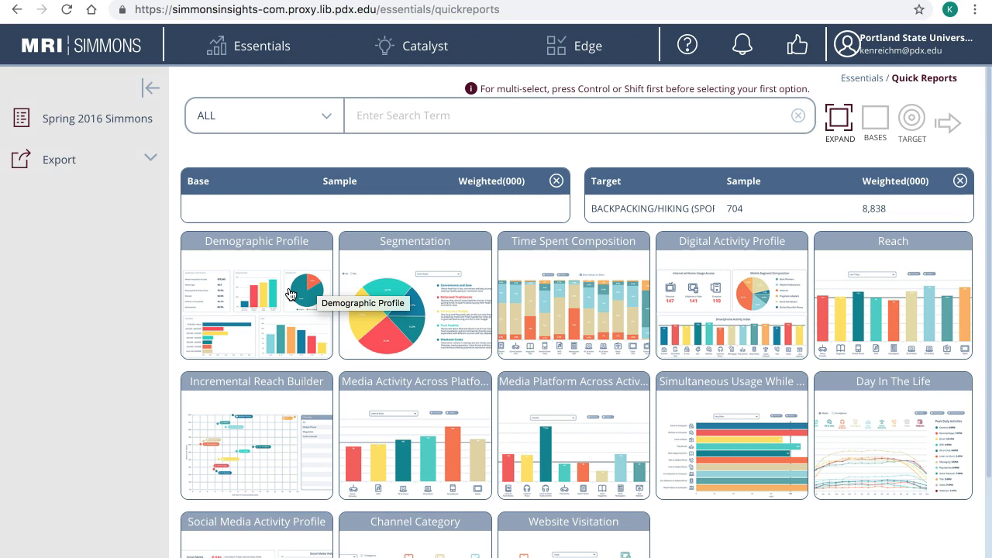
left_click(290, 293)
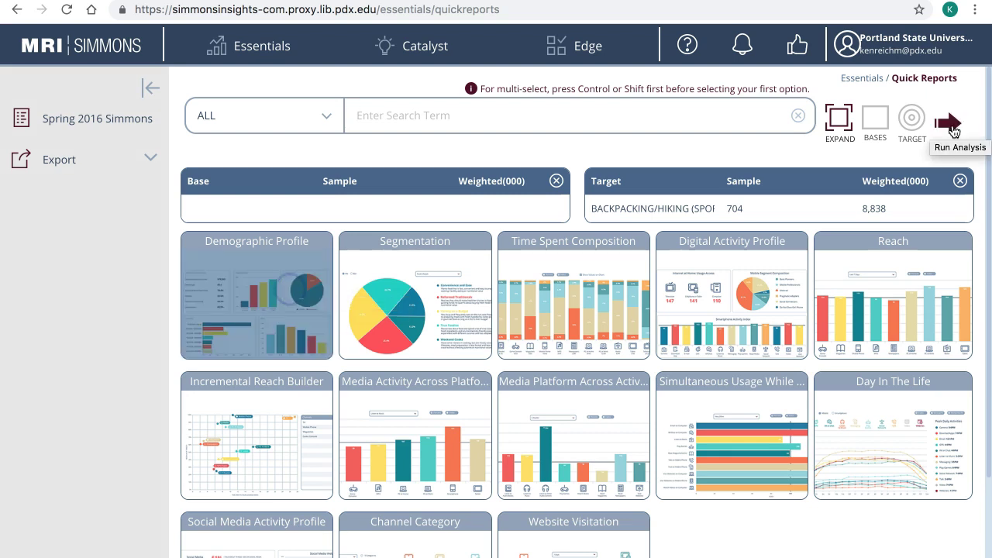
left_click(952, 125)
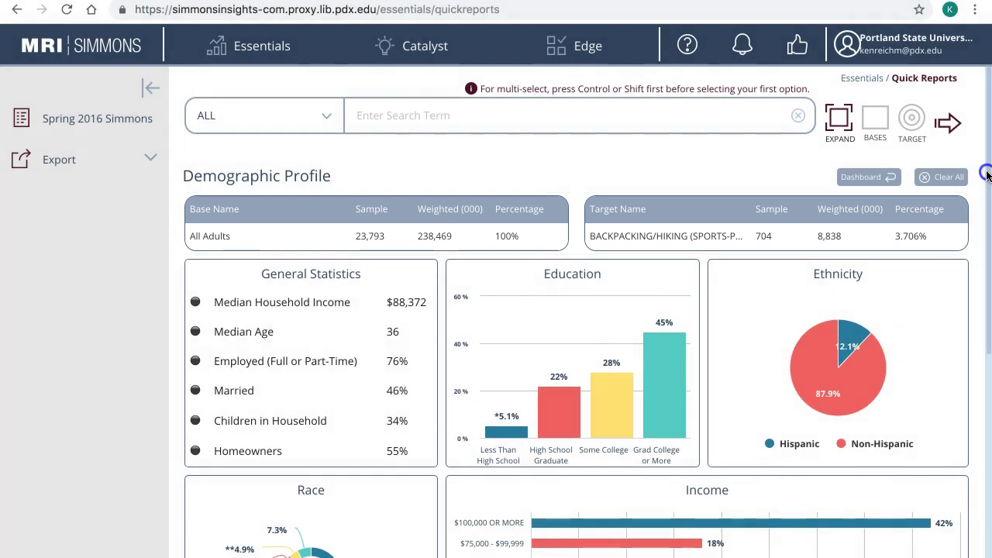
left_click_drag(986, 175, 982, 325)
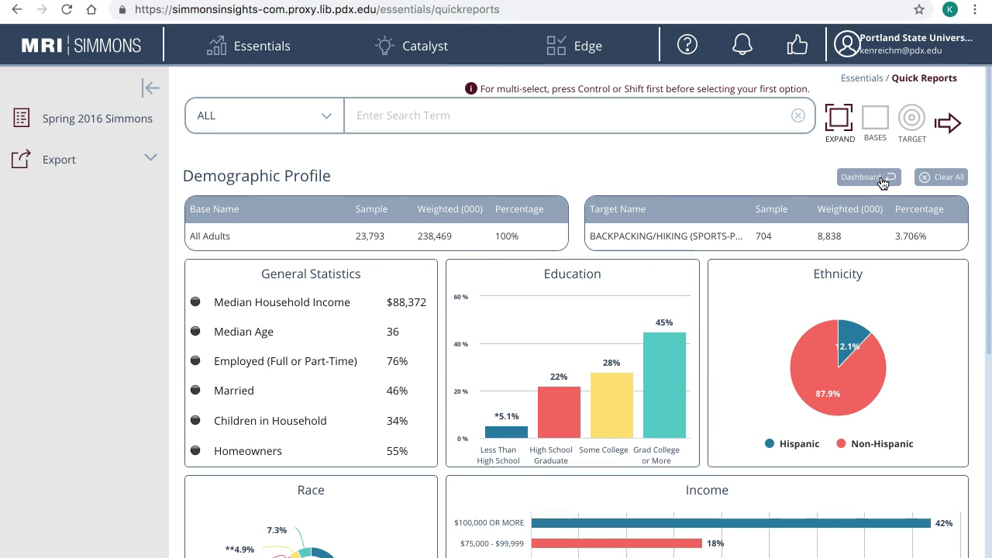
- From the dashboard, run the Segmentation report for the hiking target, showing Food Lifestyle
left_click(882, 179)
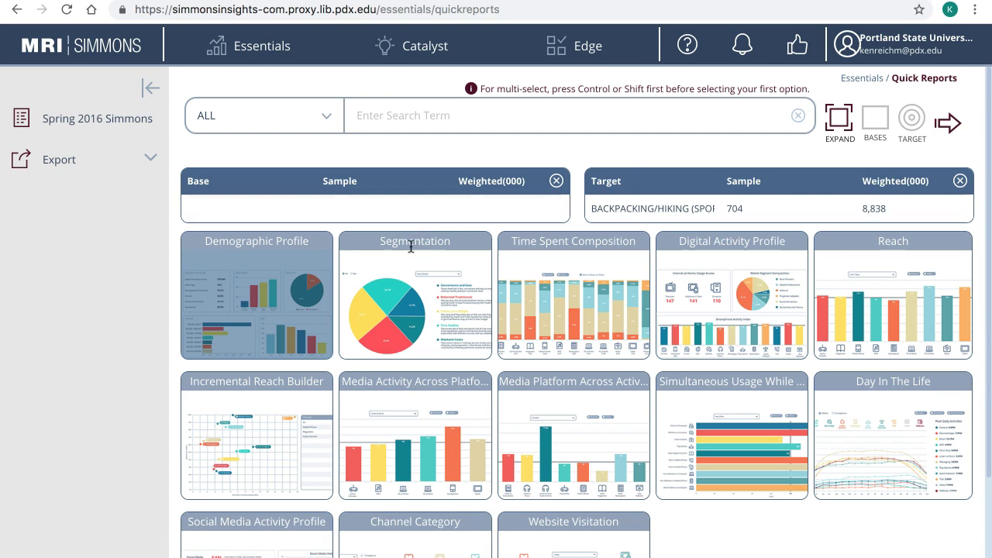
left_click(392, 274)
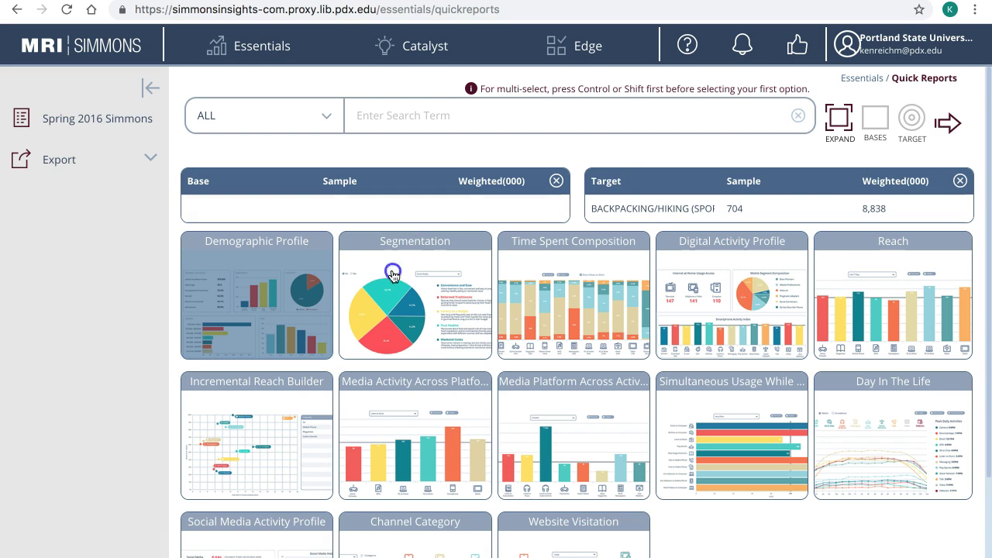
left_click(947, 124)
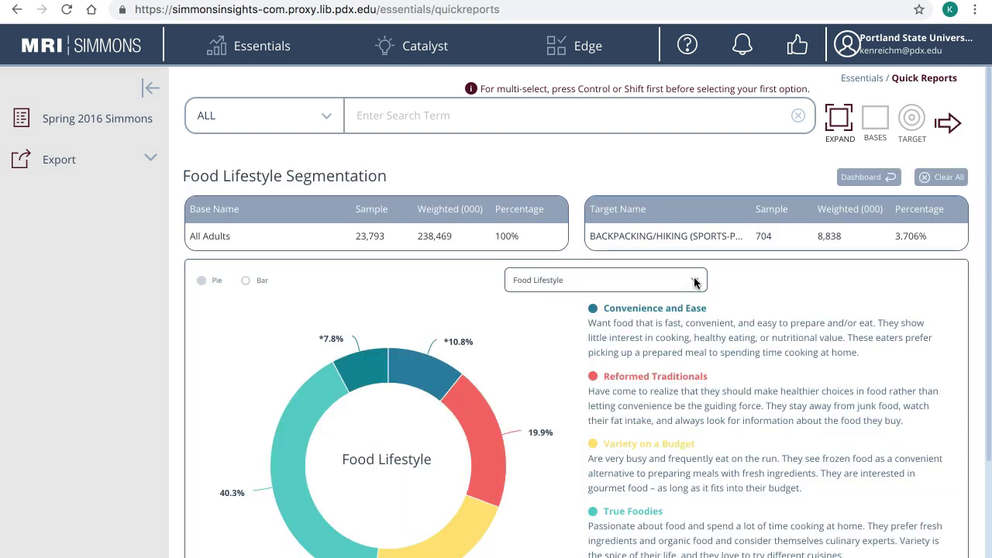
- Browse the list of other segmentation types available for the report
left_click(694, 282)
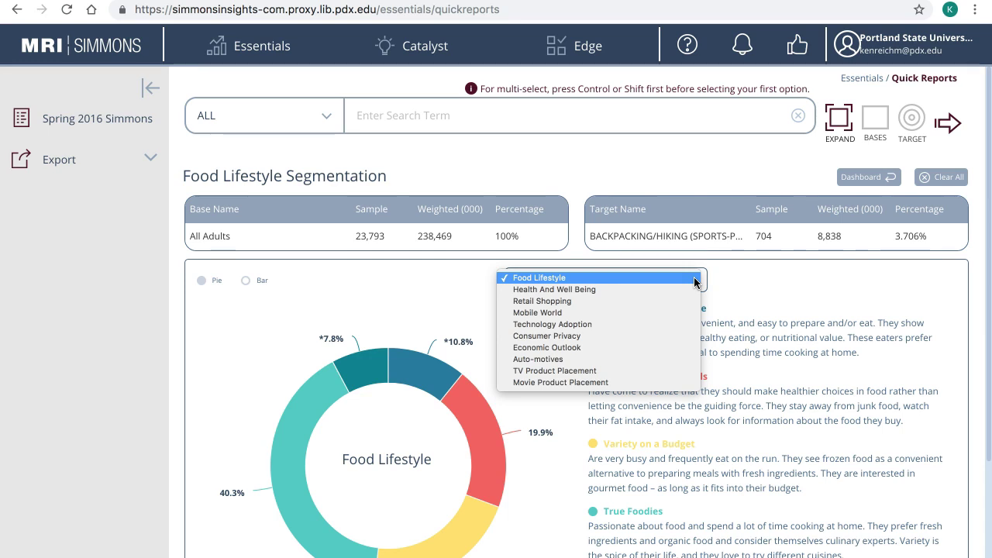
scroll(980, 418, "down", 3)
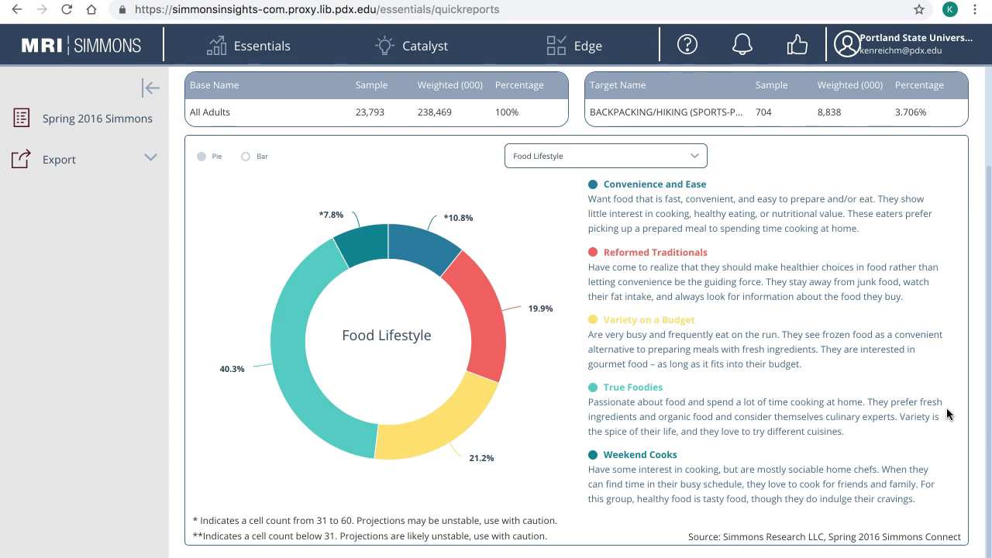
left_click(585, 158)
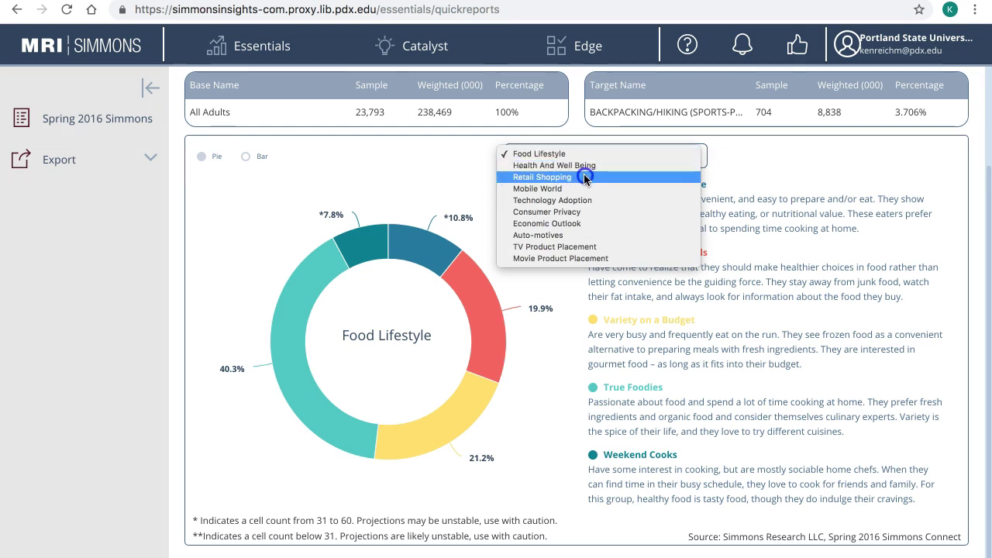
- Switch the segmentation to Retail Shopping, then go back to the report tile dashboard
left_click(585, 177)
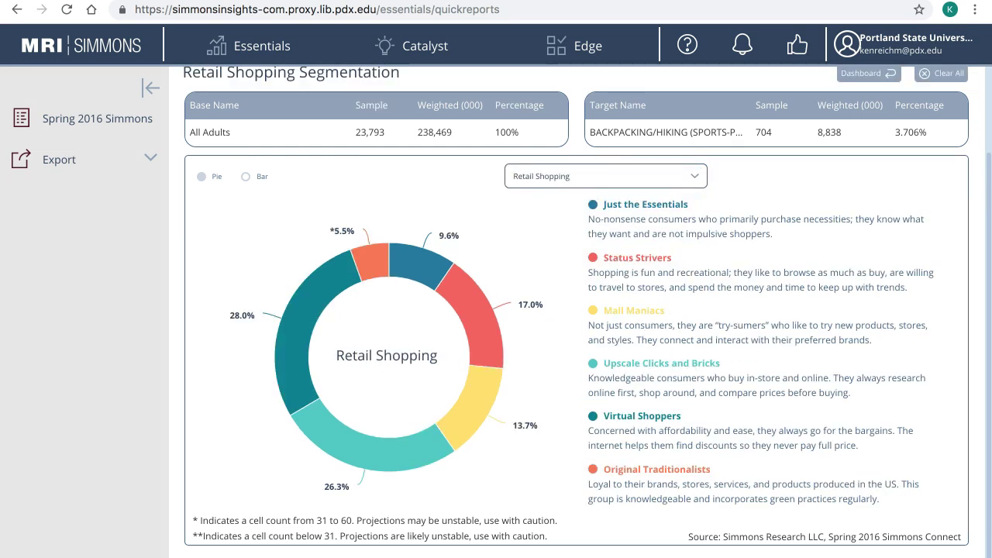
left_click(863, 75)
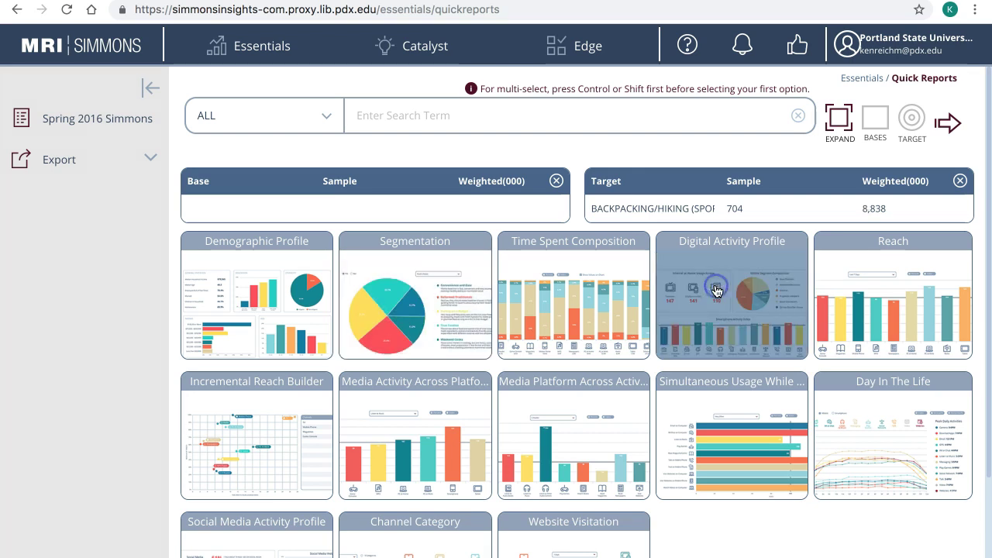
- Rerun the selected reports and expand the Export options to reach EXPORT .XLS
left_click(944, 124)
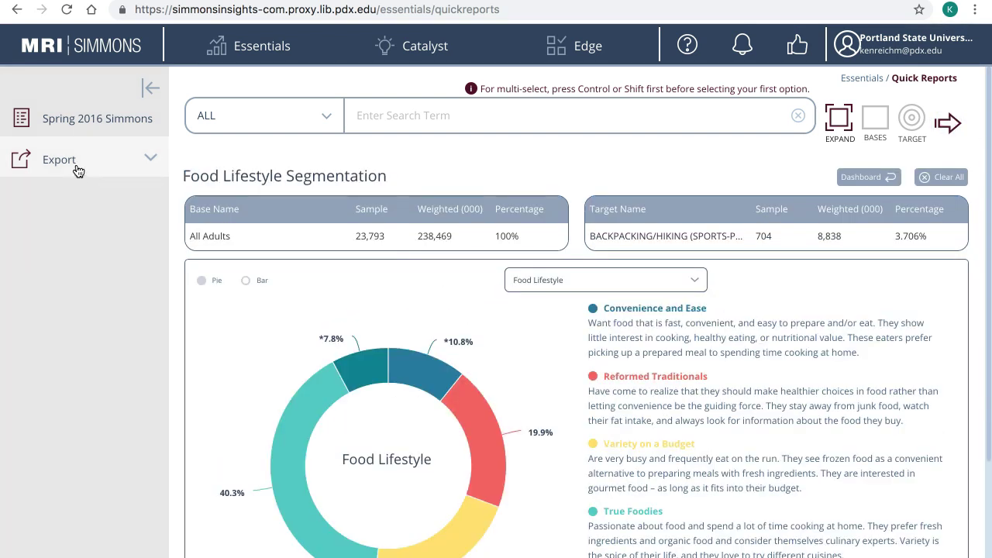
left_click(76, 164)
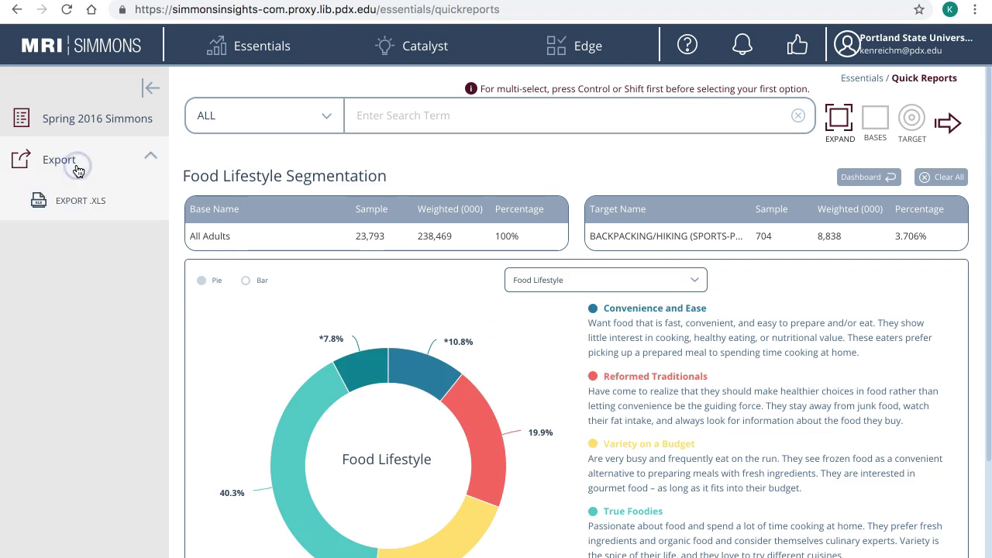